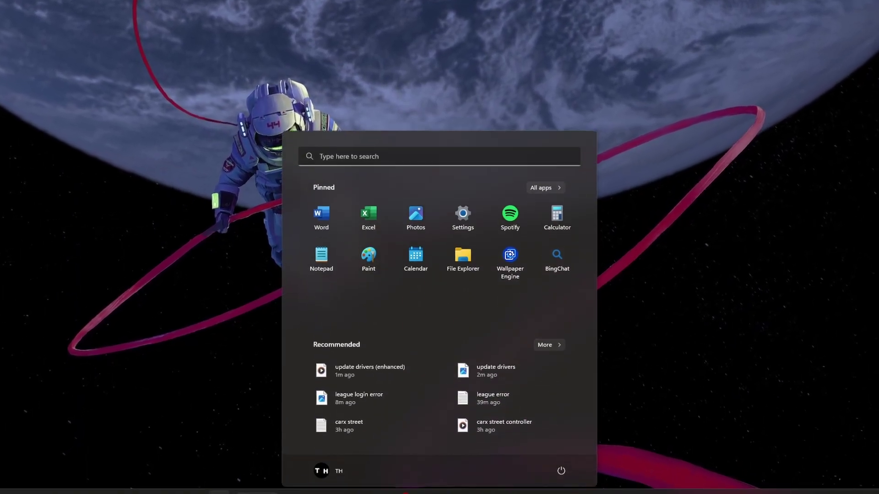
text(settings)
Launch Settings and run a Windows Update check, confirming the PC is up to date.
key(Return)
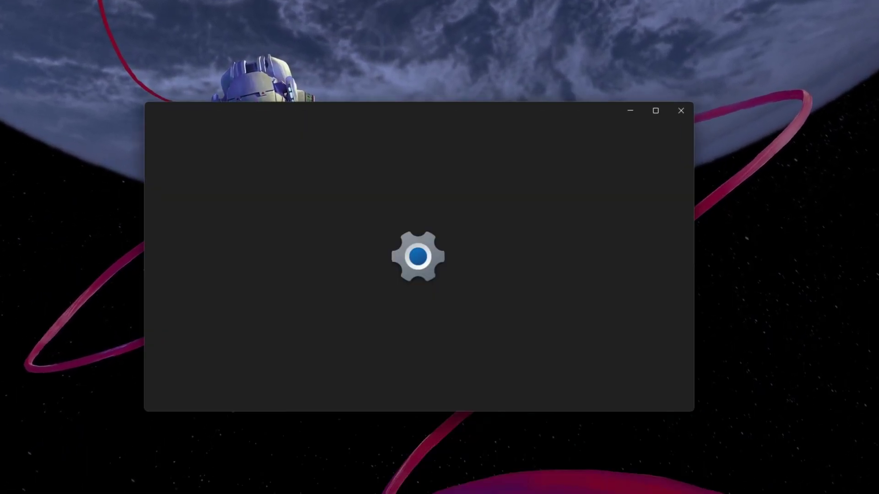
scroll(230, 283, down, 1)
scroll(229, 396, down, 1)
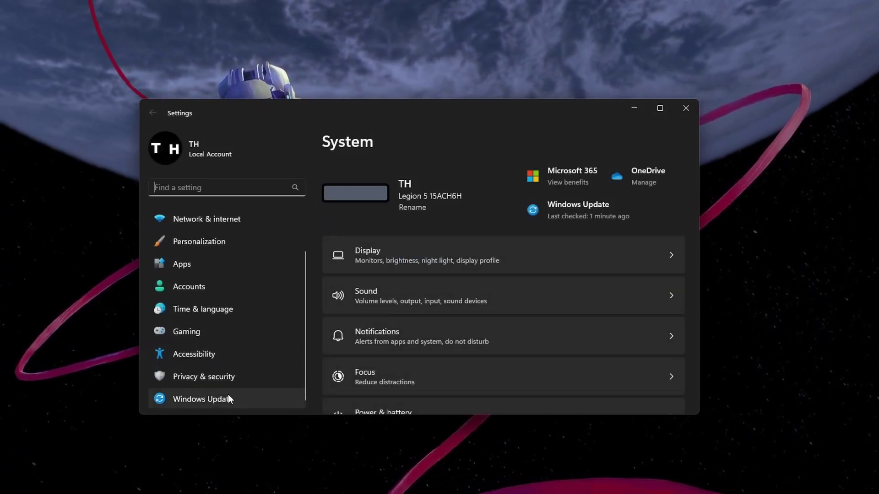
click(228, 397)
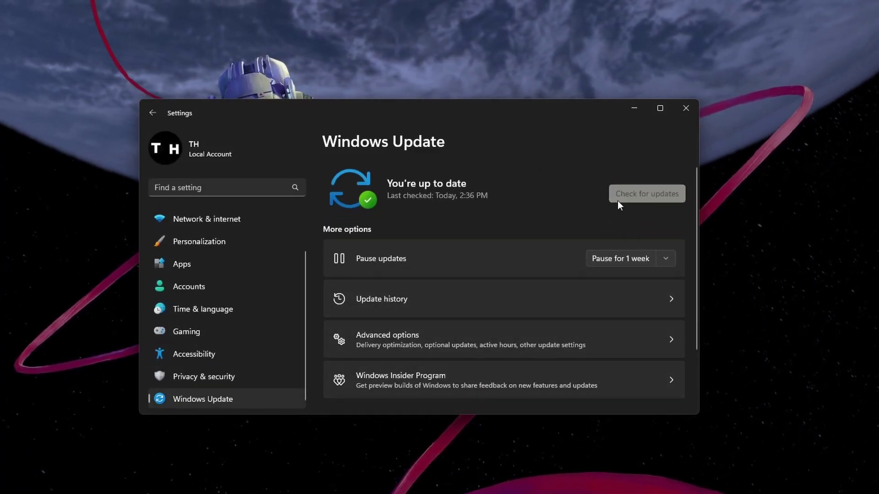
click(617, 201)
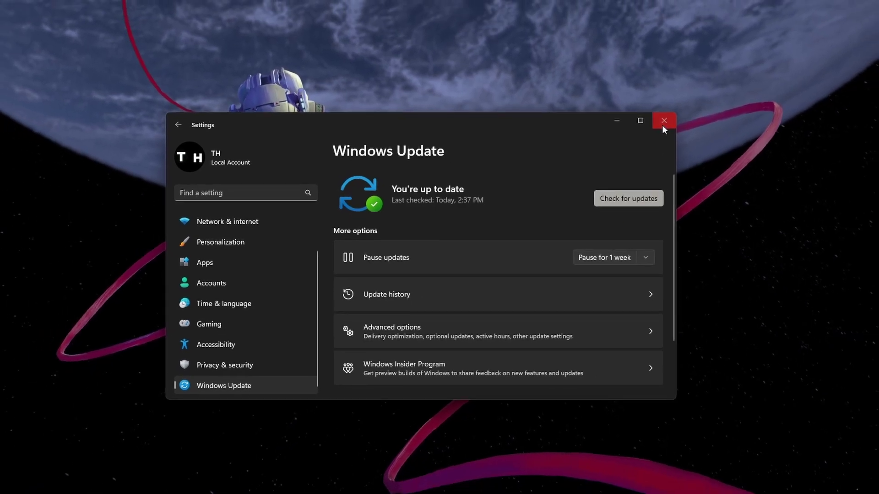
Close Settings and bring up the Device Manager window from search.
click(663, 121)
key(super)
text(device)
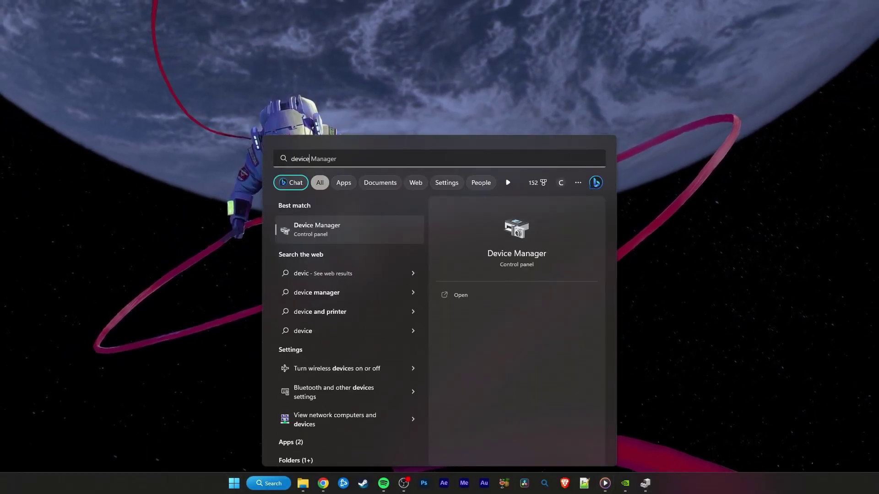
text( managert)
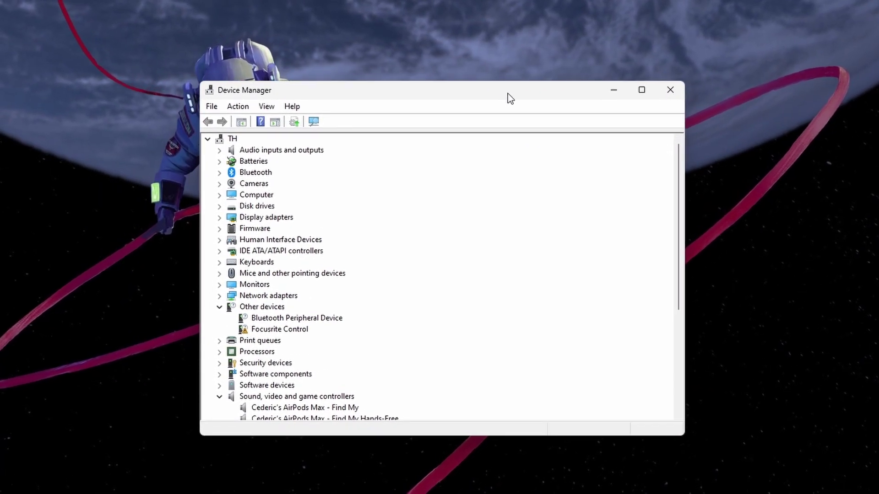
drag(508, 93, 502, 91)
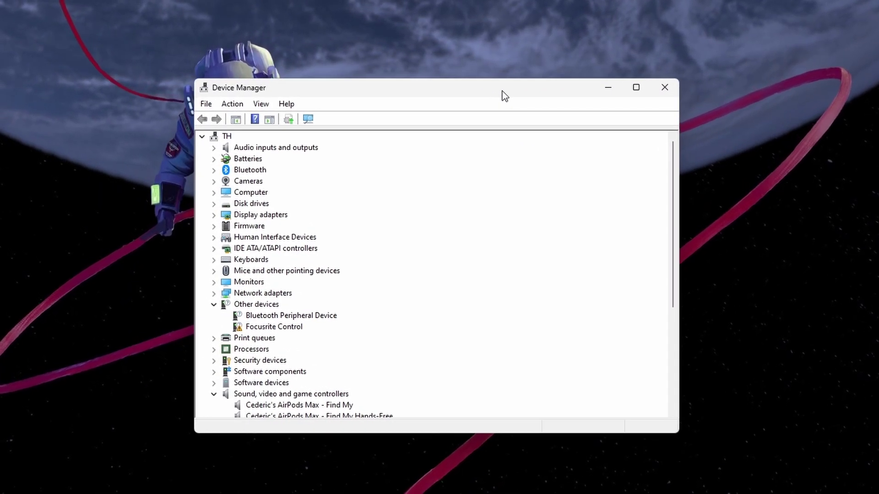
Browse the Audio, Sound and USB controller categories, then scan for hardware changes.
click(213, 148)
click(248, 151)
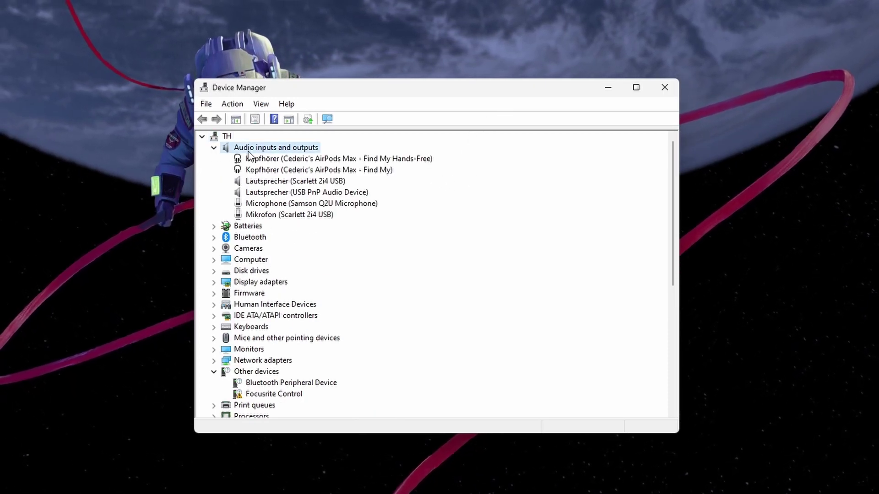
click(249, 162)
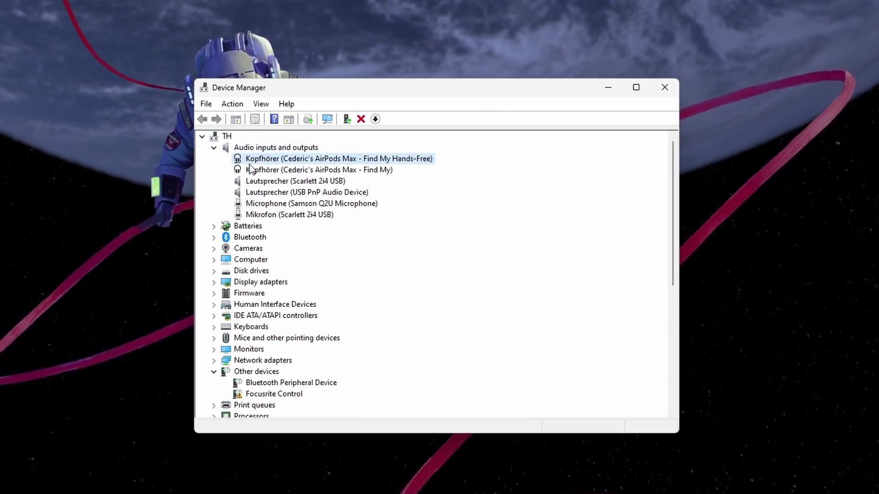
click(214, 147)
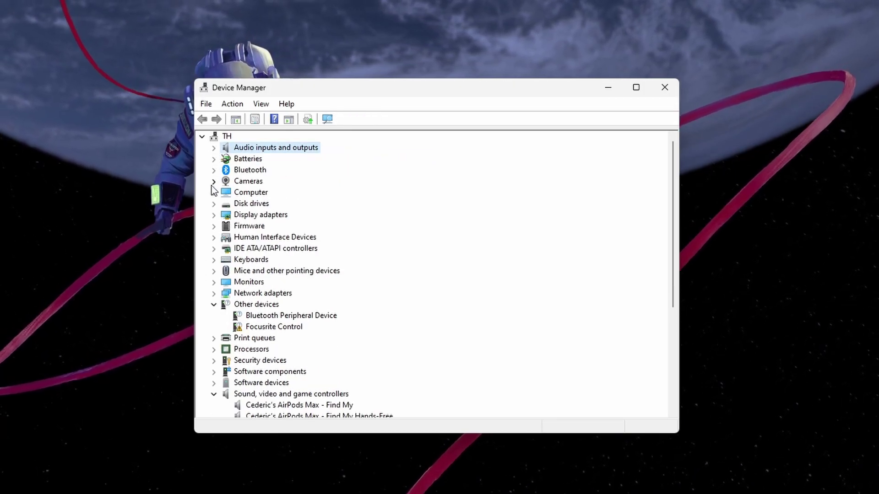
scroll(226, 251, down, 3)
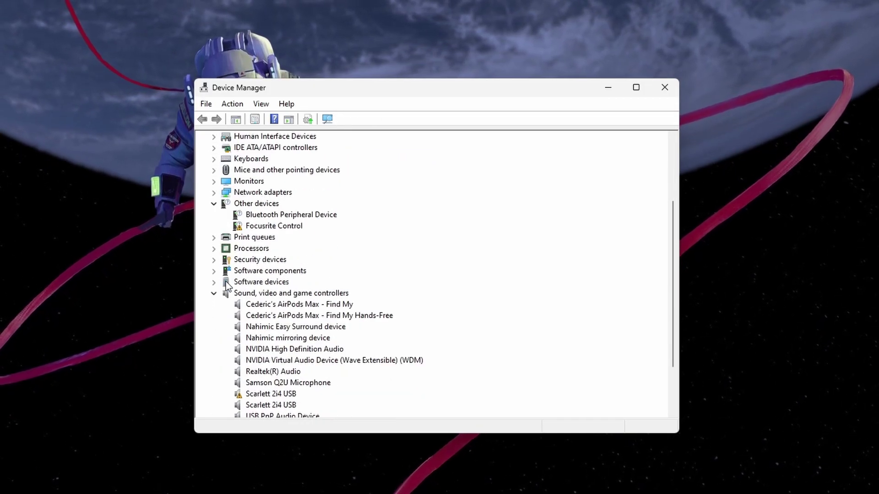
click(213, 293)
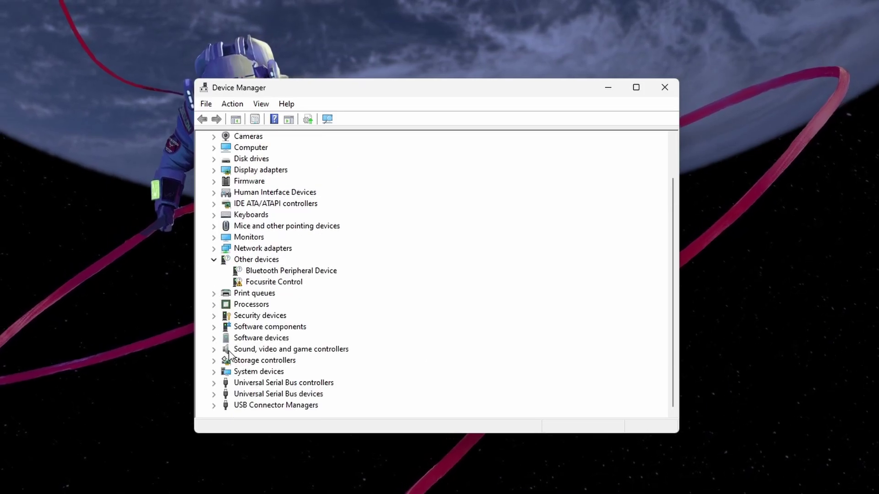
click(250, 387)
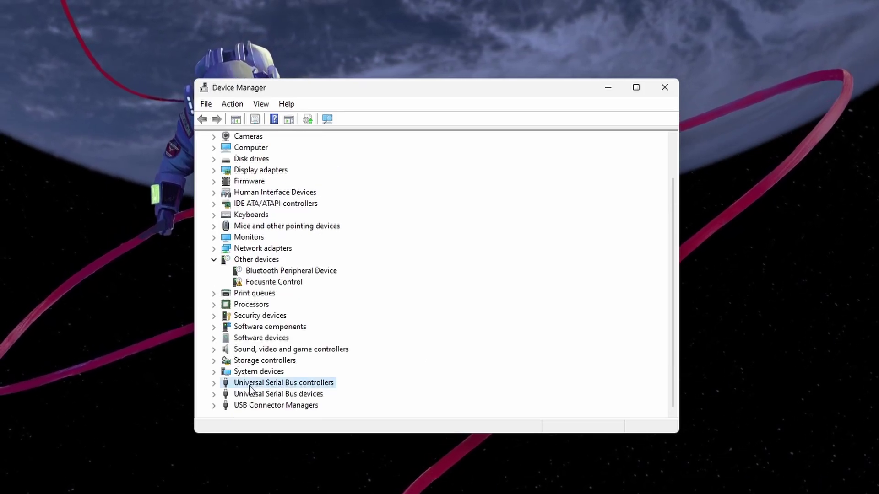
click(328, 120)
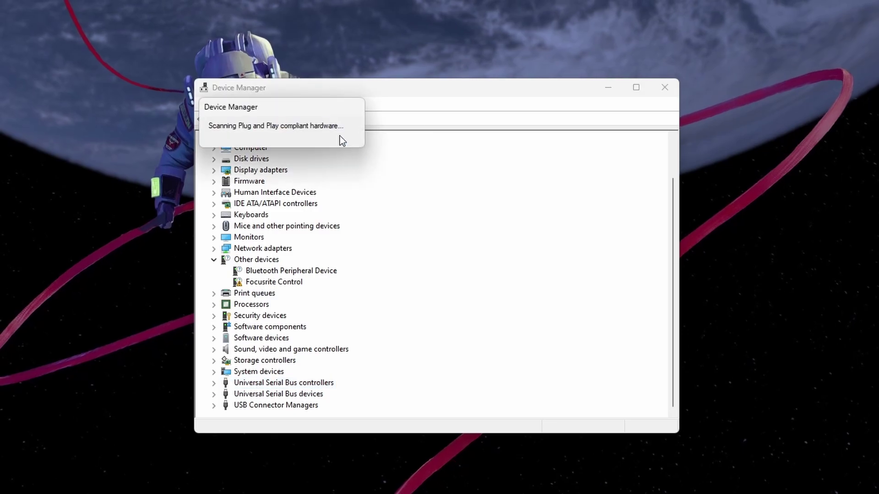
scroll(369, 164, up, 5)
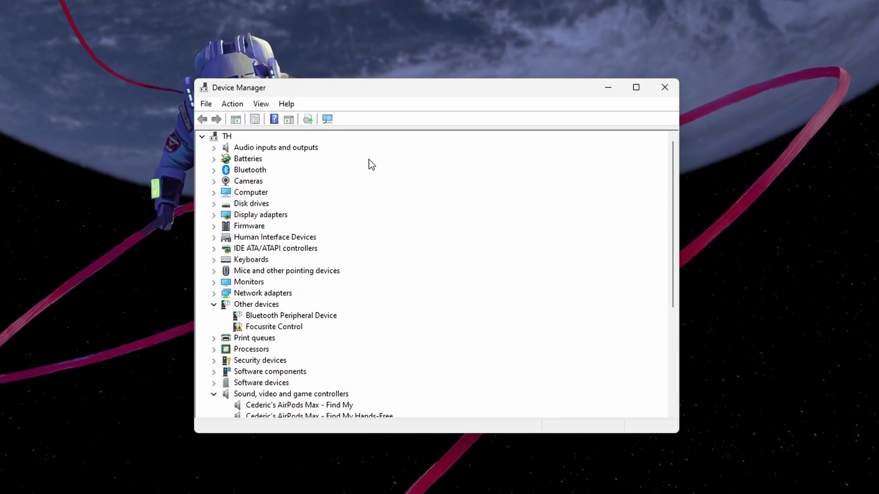
Expand Bluetooth and start the Update driver wizard for the AirPods Max.
click(214, 170)
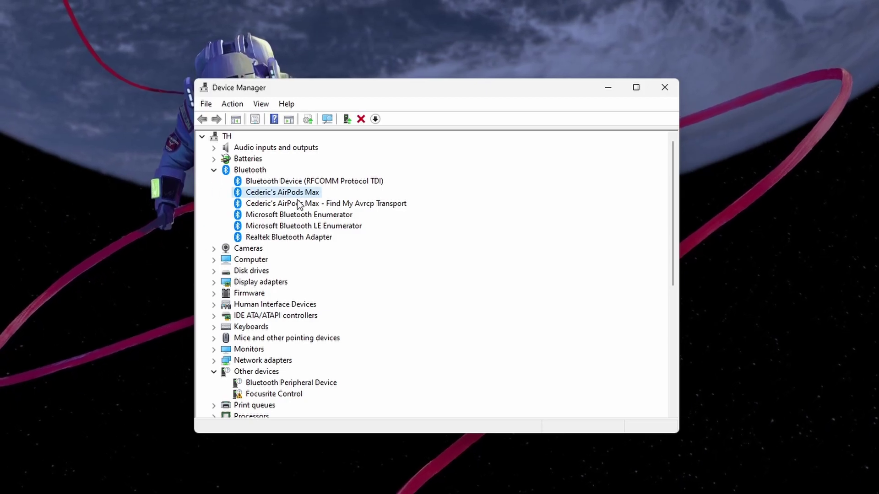
right_click(318, 199)
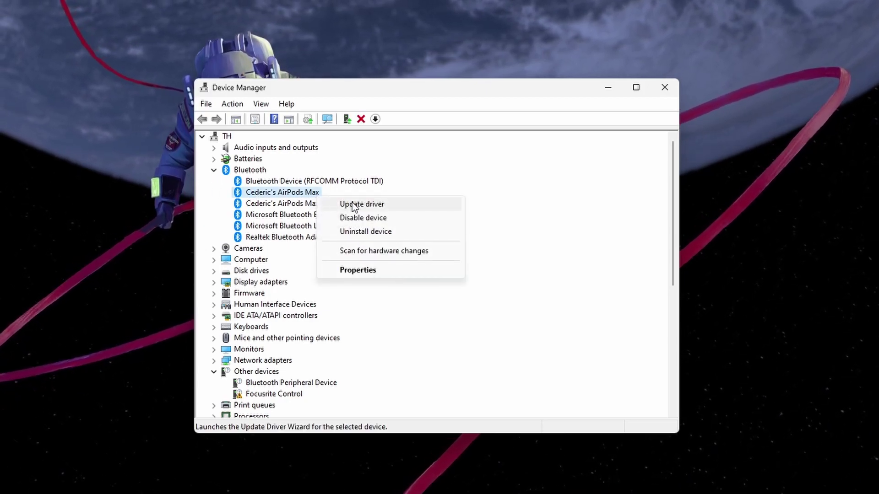
click(418, 205)
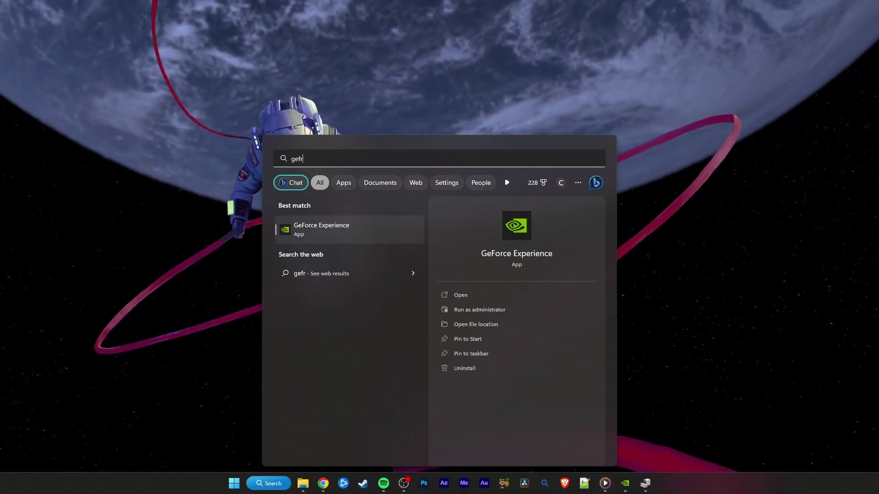
text(roce exper)
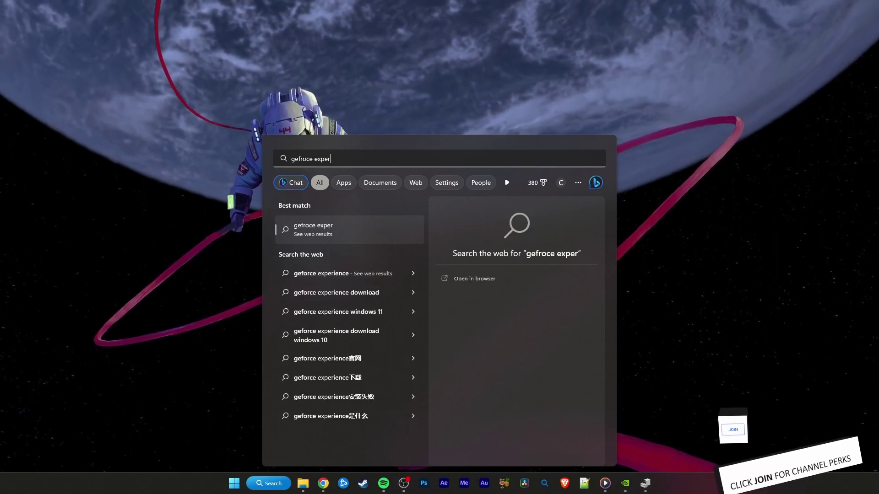
text(ience)
Launch GeForce Experience and show its Drivers page offering Game Ready Driver 531.61.
key(Return)
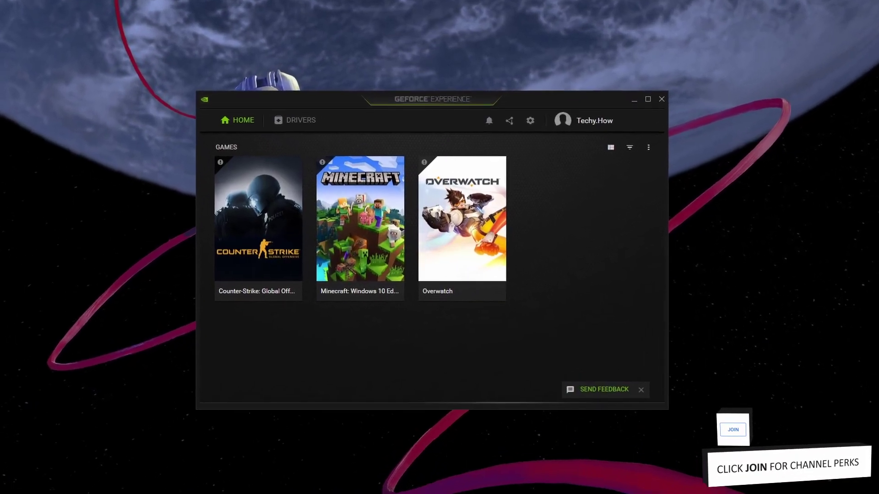
click(274, 103)
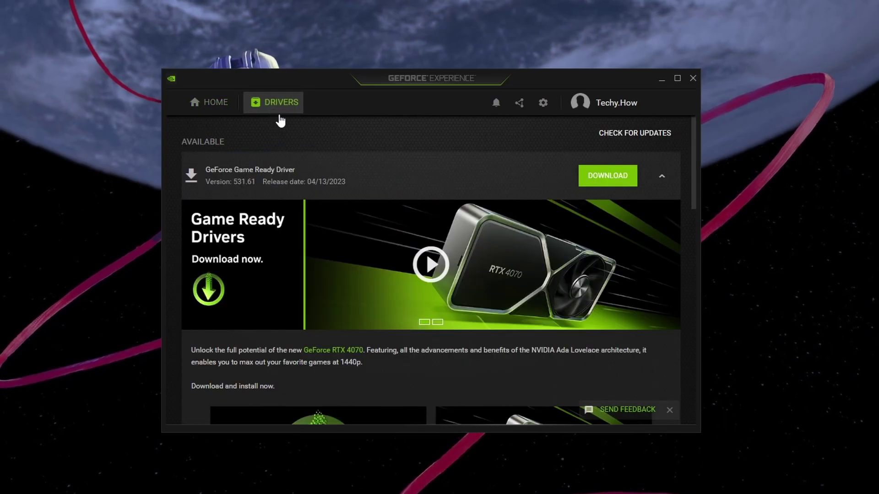